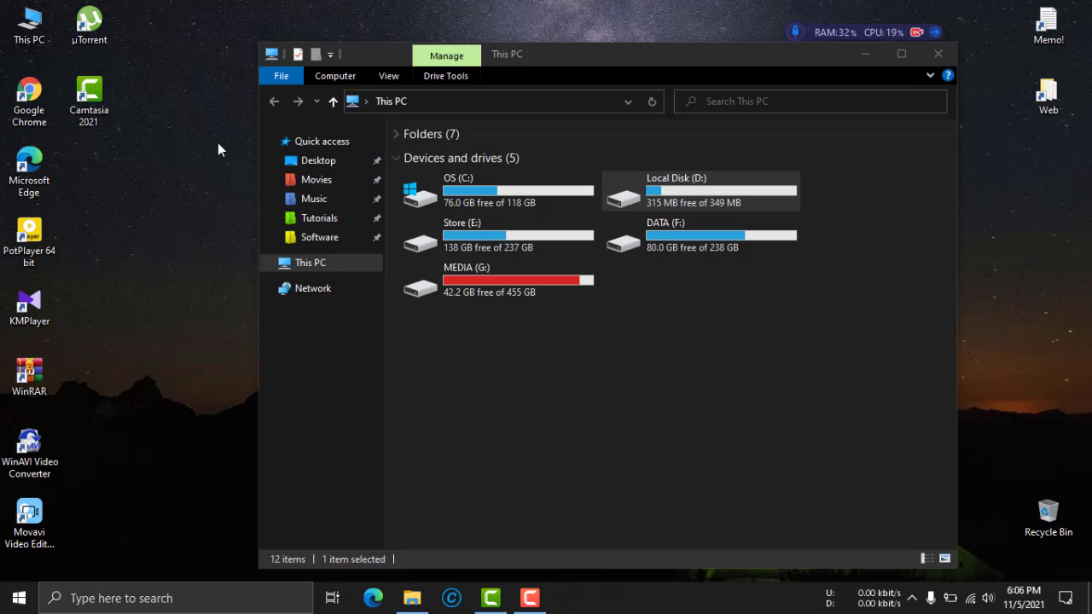
Step: Check Local Disk (D:) properties, showing 315 MB free of 349 MB, then close them
{"action": "right_click", "coordinate": [689, 198]}
{"action": "left_click", "coordinate": [752, 566]}
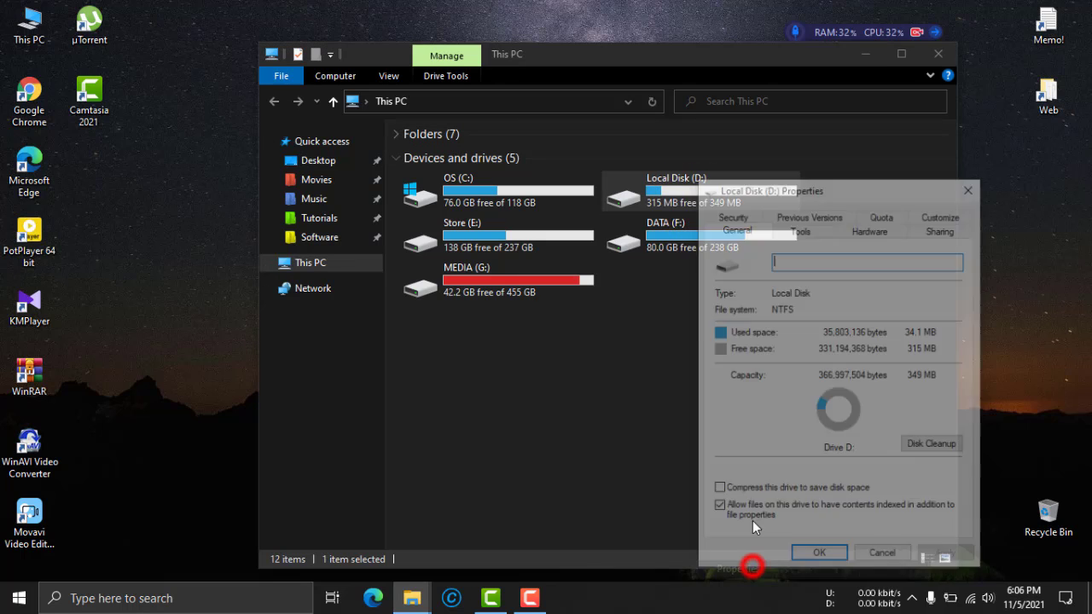
{"action": "left_click", "coordinate": [824, 559]}
Step: Open Computer Management from the This PC shortcut's Manage option
{"action": "right_click", "coordinate": [26, 30]}
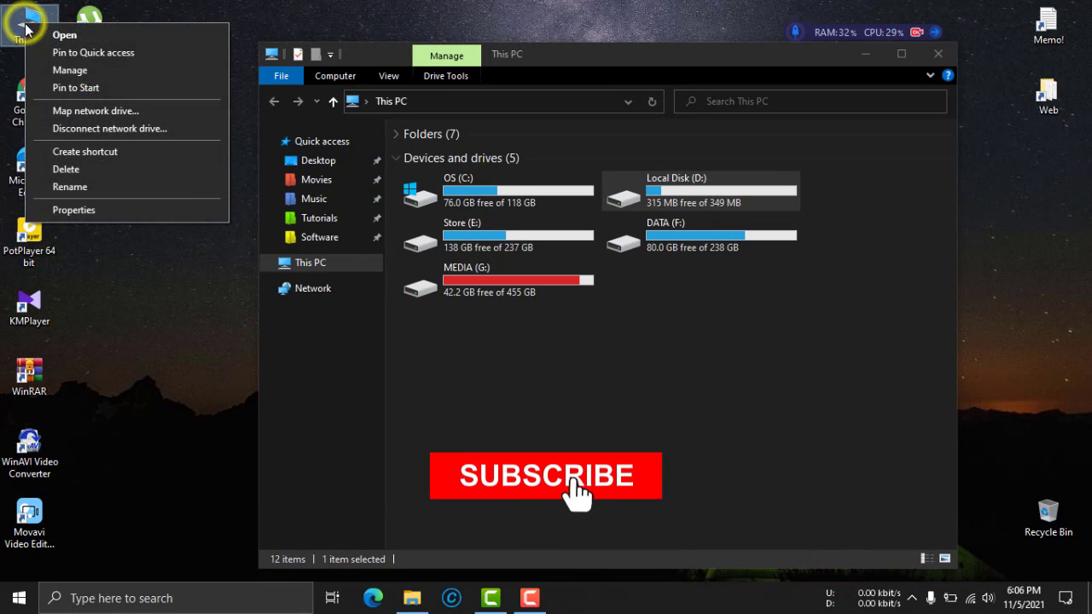
{"action": "left_click", "coordinate": [68, 137]}
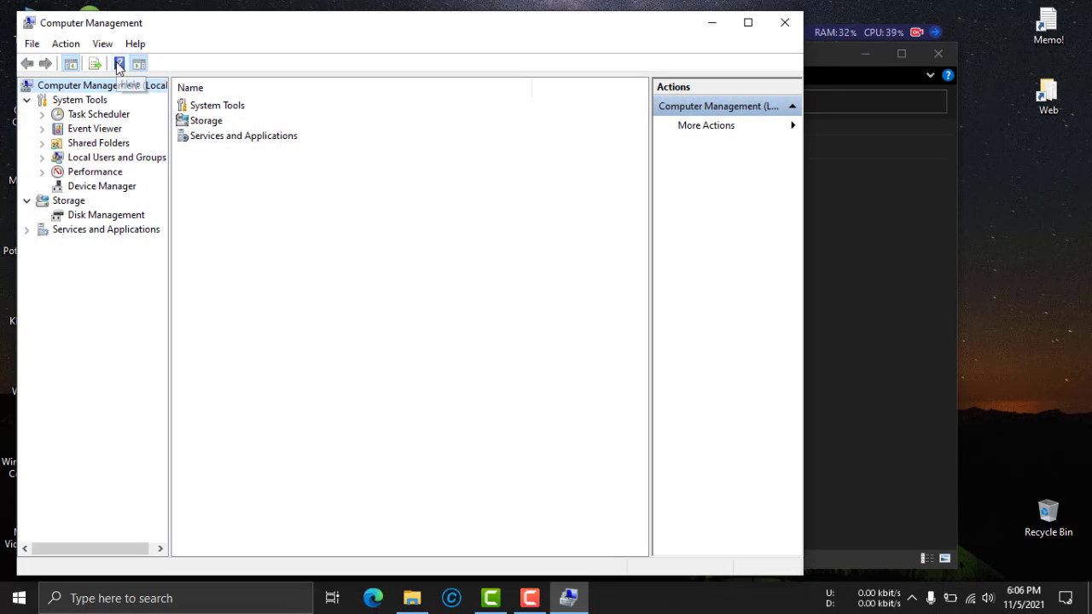
Step: Show Disk Management with Disk 0 and Disk 1, including the 350 MB D: partition
{"action": "key", "text": "d"}
{"action": "key", "text": "d"}
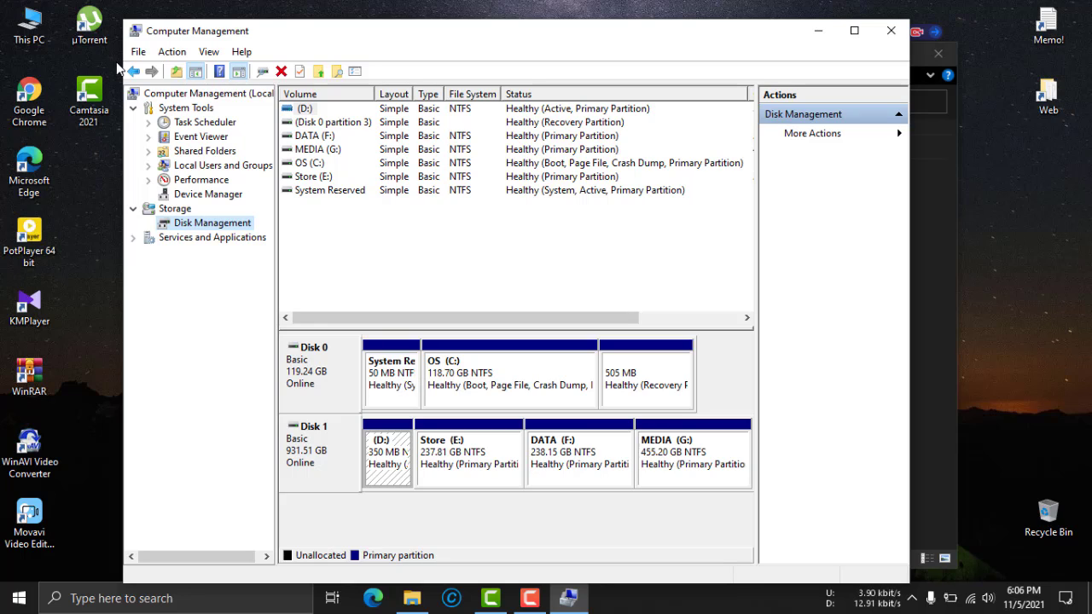
Step: Remove the D: letter from the 350 MB partition via Change Drive Letter and Paths
{"action": "right_click", "coordinate": [384, 452]}
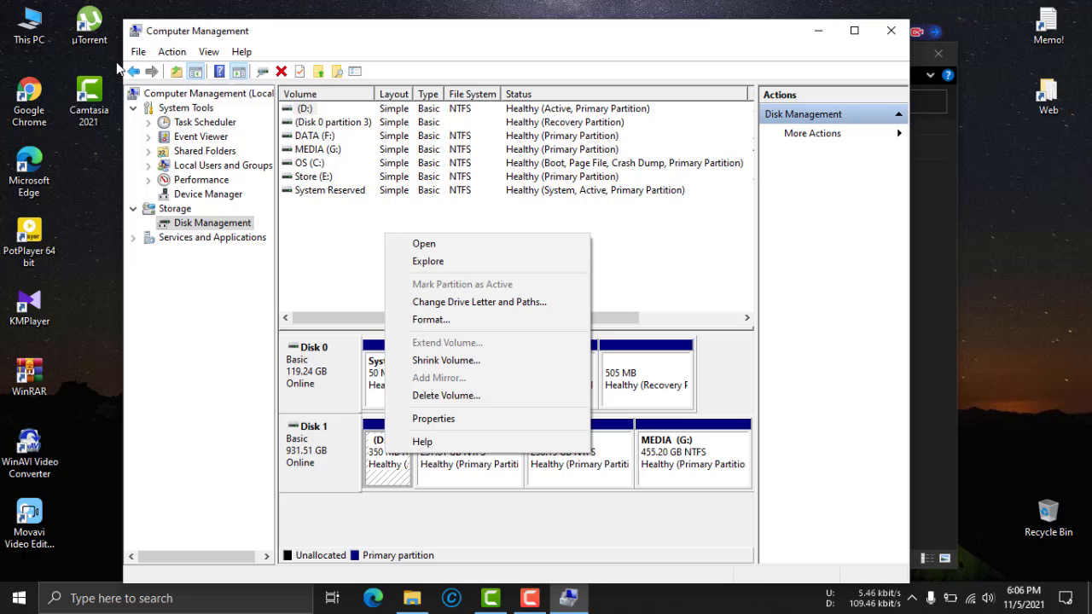
{"action": "key", "text": "Up"}
{"action": "key", "text": "Up"}
{"action": "key", "text": "Return"}
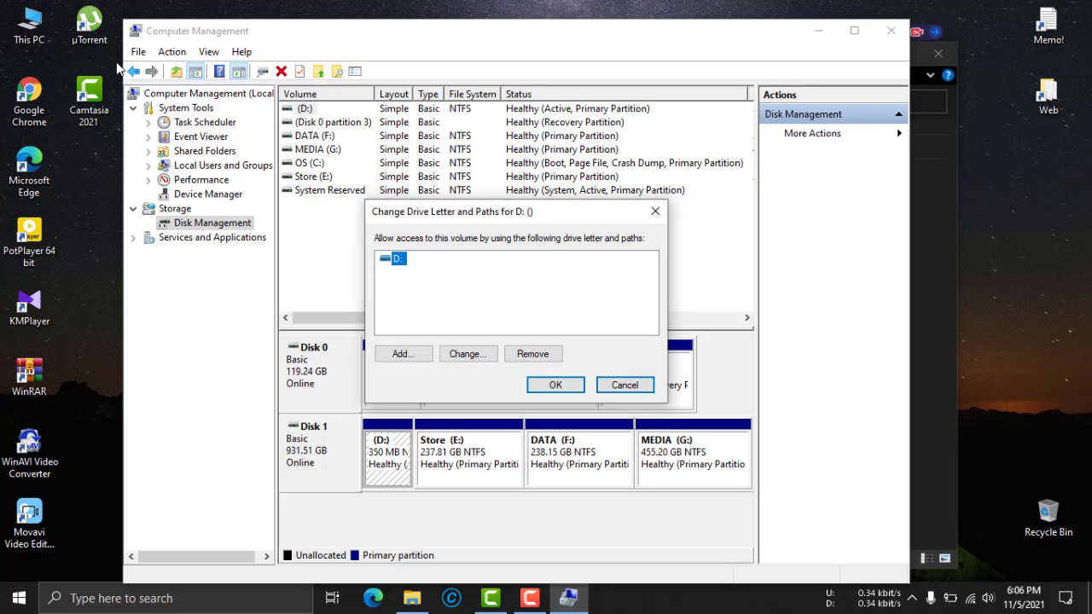
{"action": "key", "text": "super+e"}
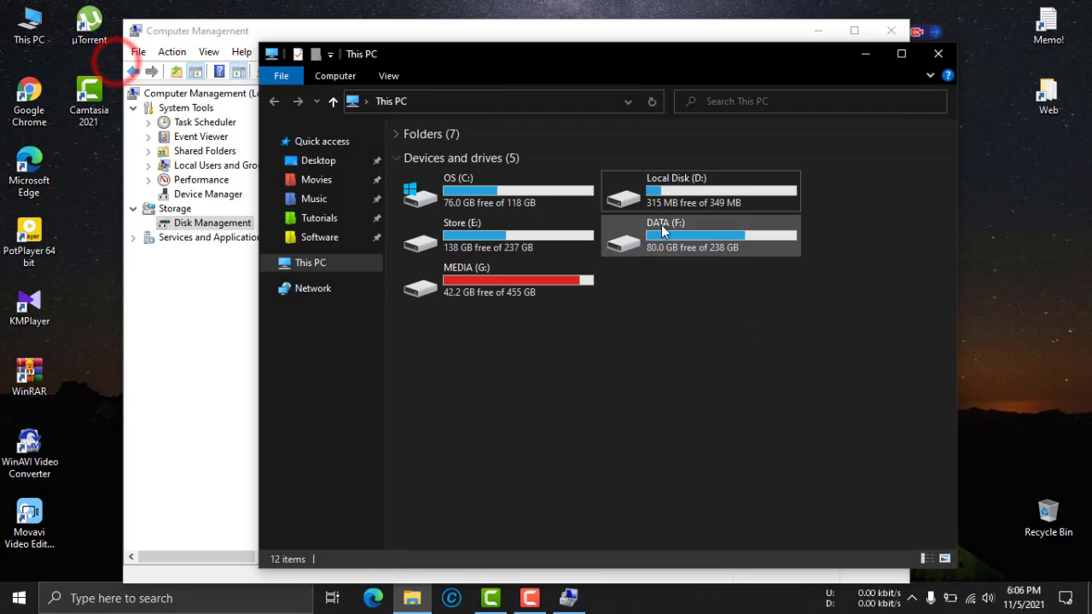
{"action": "left_click", "coordinate": [866, 55]}
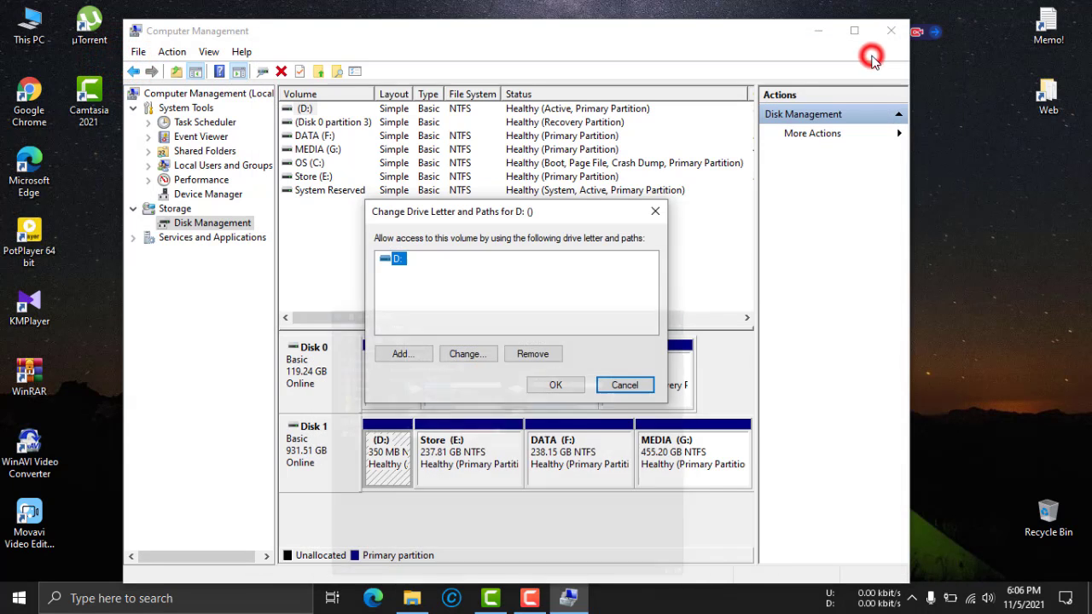
{"action": "key", "text": "Return"}
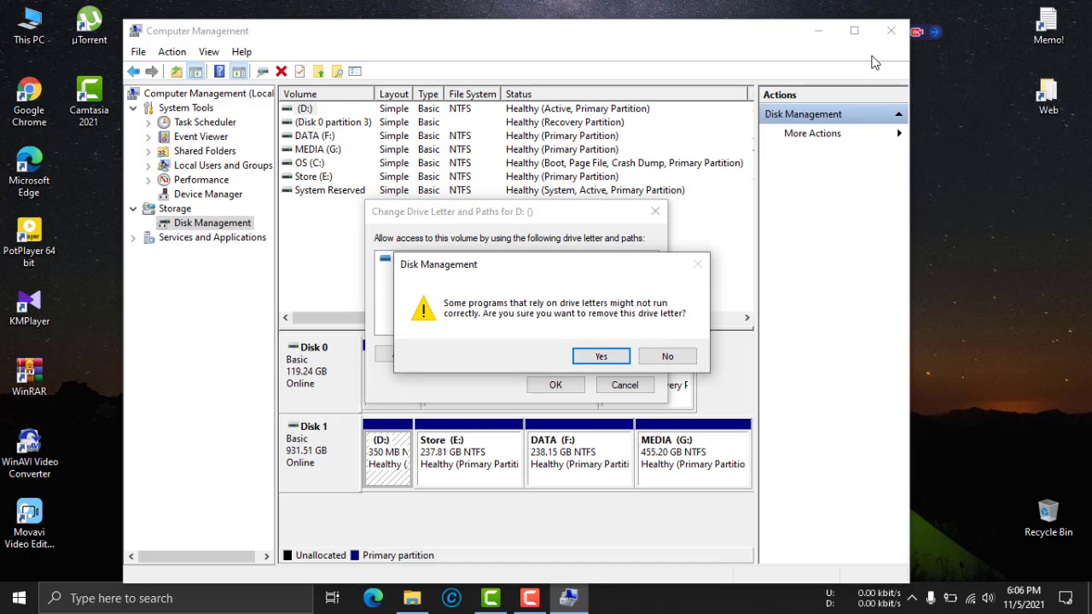
Step: Confirm the drive letter removal, close Computer Management, and open This PC
{"action": "key", "text": "Return"}
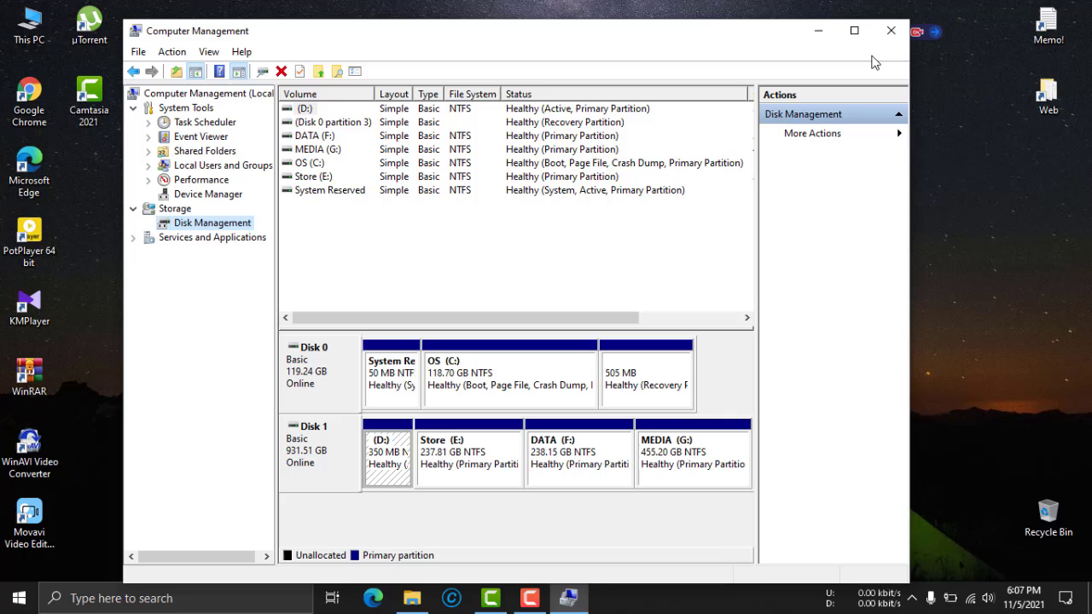
{"action": "left_click", "coordinate": [890, 30]}
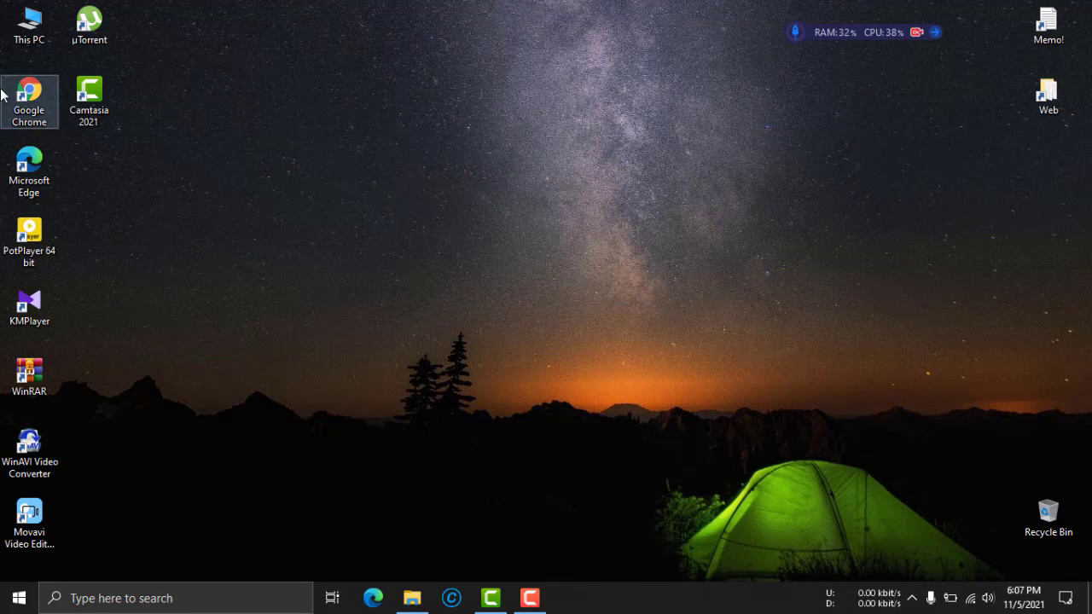
{"action": "left_click", "coordinate": [427, 604]}
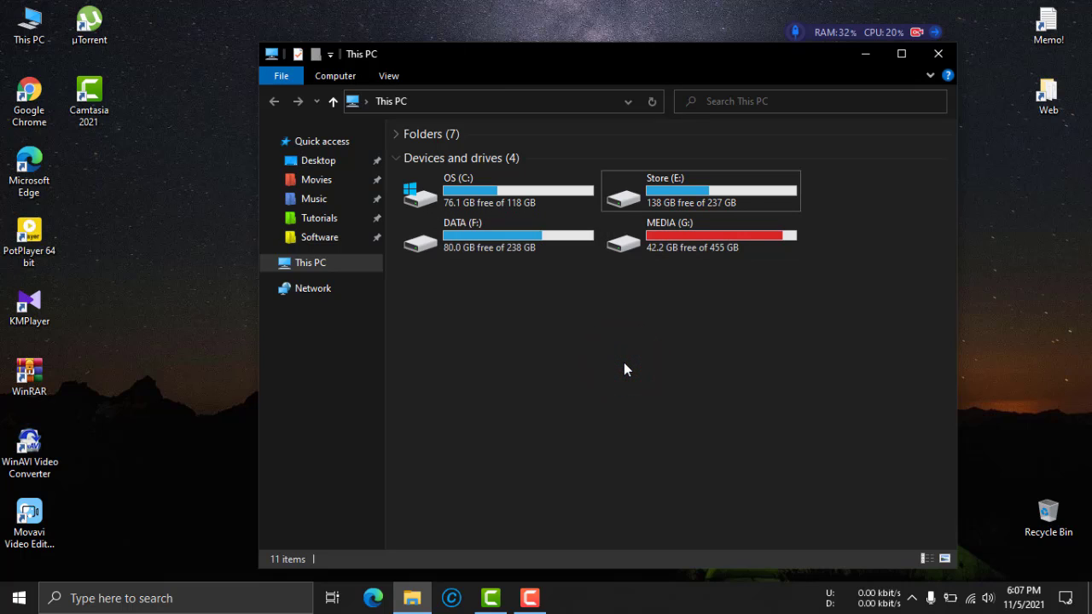
Step: Refresh This PC to verify only C:, E:, F: and G: remain, then close it
{"action": "right_click", "coordinate": [624, 363]}
{"action": "left_click", "coordinate": [649, 426]}
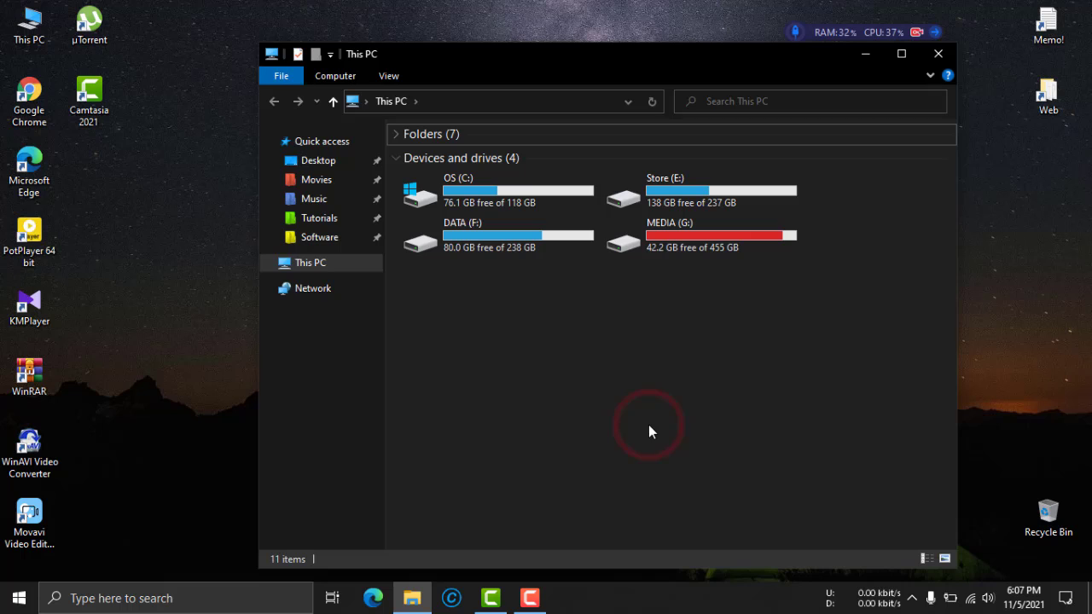
{"action": "left_click", "coordinate": [941, 54]}
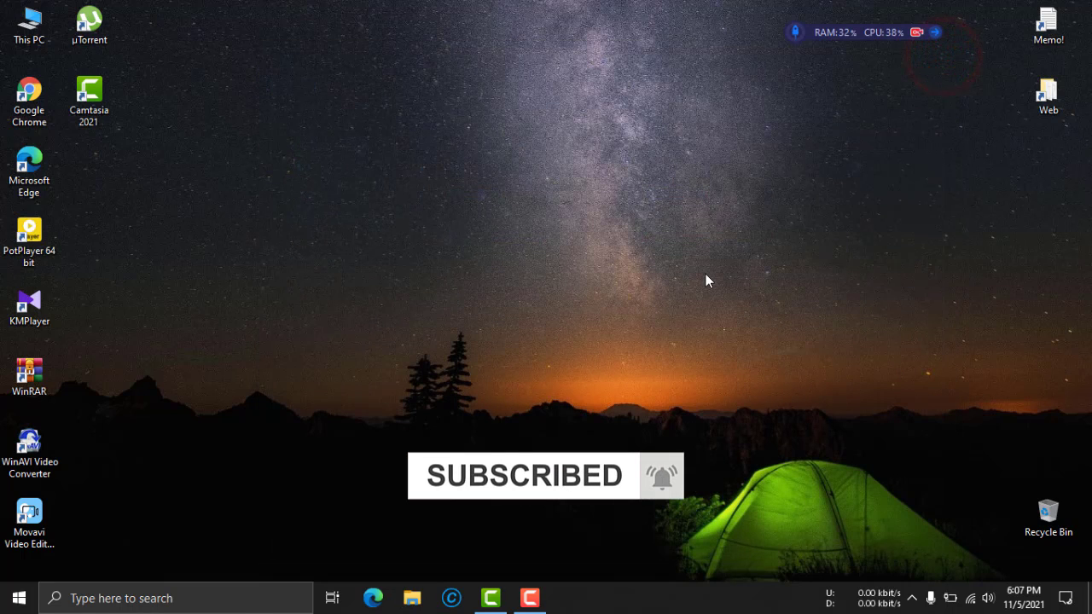